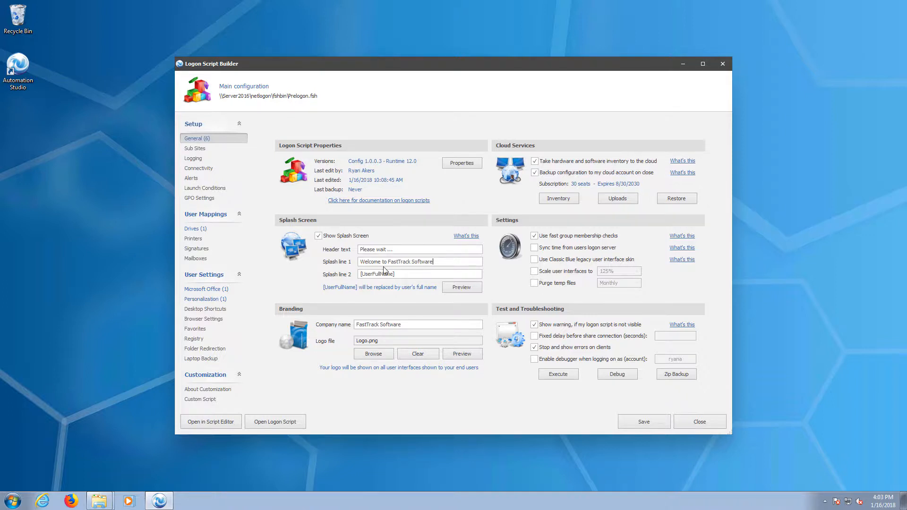
Step: Change splash line 1 to "Welcome to Your Company" and set the branding company name to "Your Company"
drag(389, 262, 455, 262)
text(Your Company)
drag(392, 262, 452, 267)
key(ctrl+c)
drag(412, 326, 354, 325)
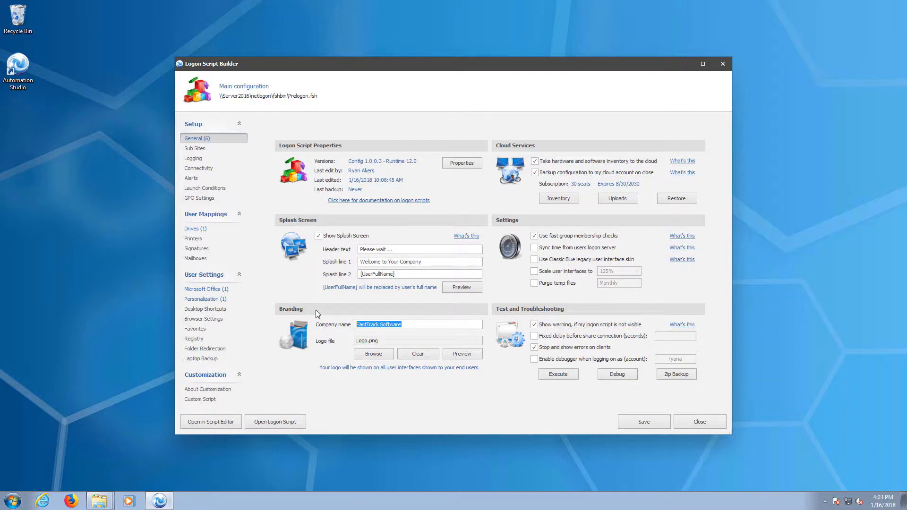
key(ctrl+v)
Step: Choose the image Logo.png as the branding logo and preview the splash screen
click(372, 355)
double_click(278, 162)
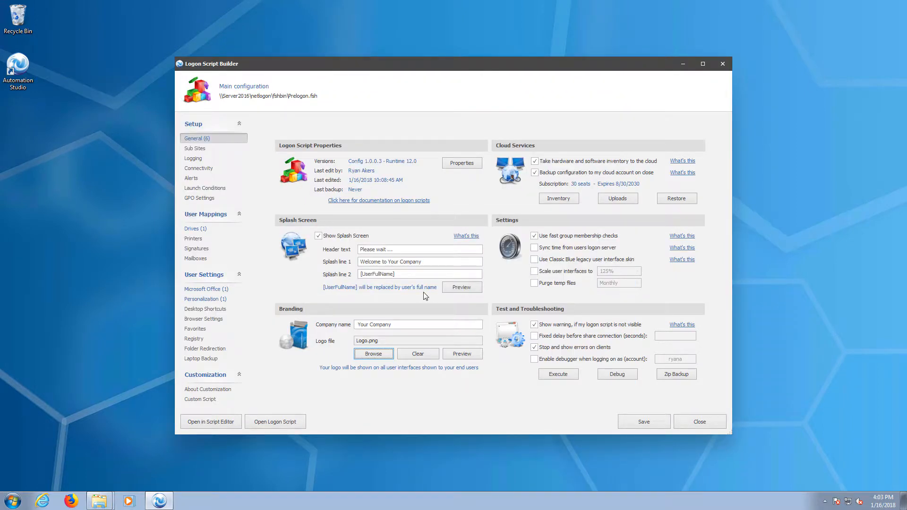
click(461, 288)
Step: Log logon errors to \\server2016\common\errors.log and user logons to \\server2016\common\logons.log, saving the configuration
click(194, 159)
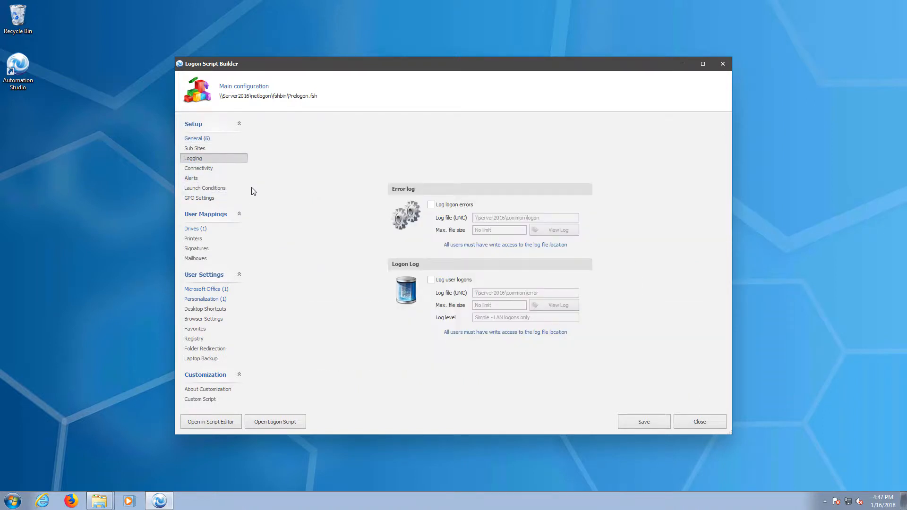
click(431, 204)
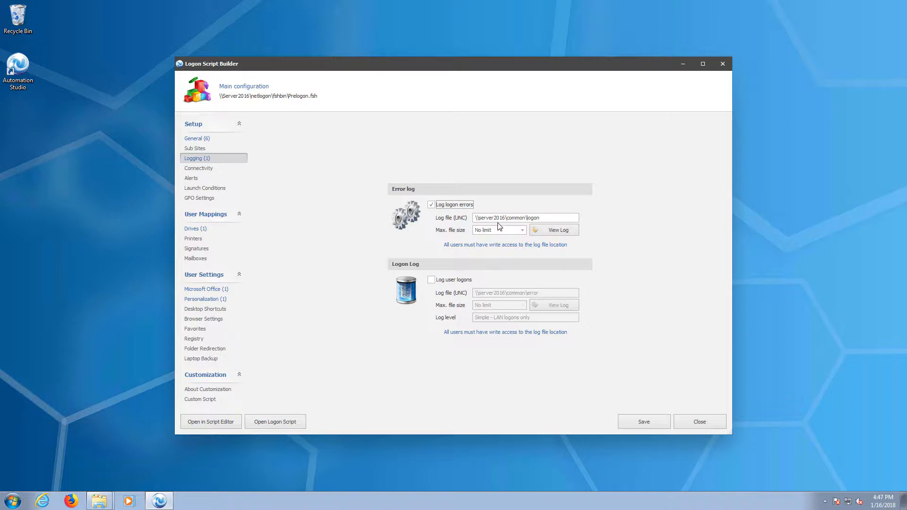
double_click(529, 216)
text(errors)
click(431, 280)
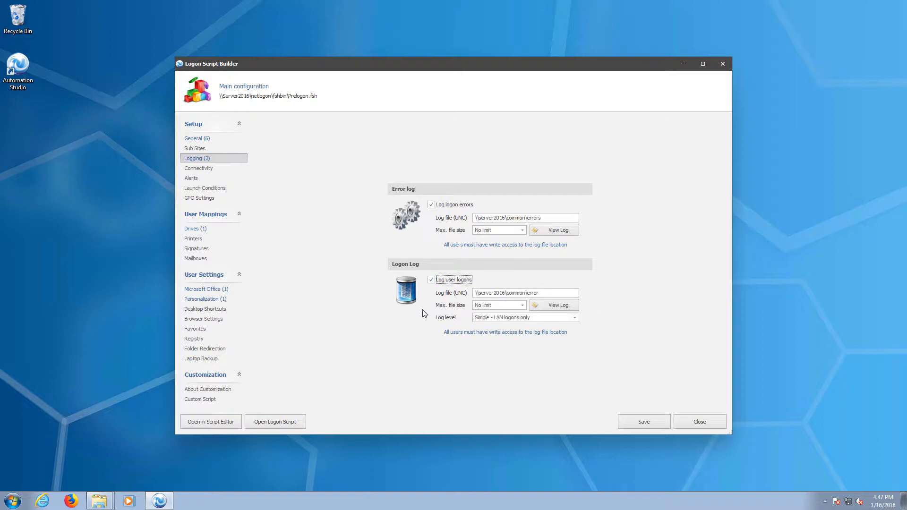
double_click(532, 293)
text(logons)
key(Return)
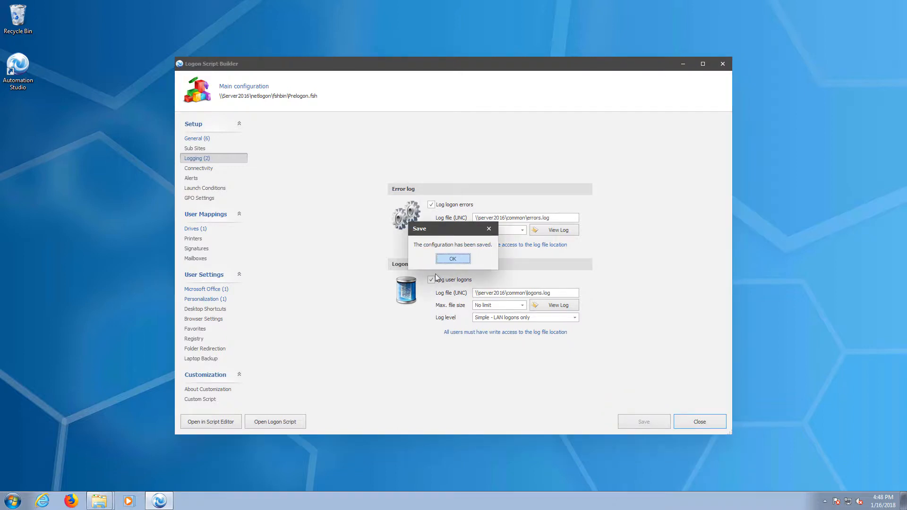
click(453, 260)
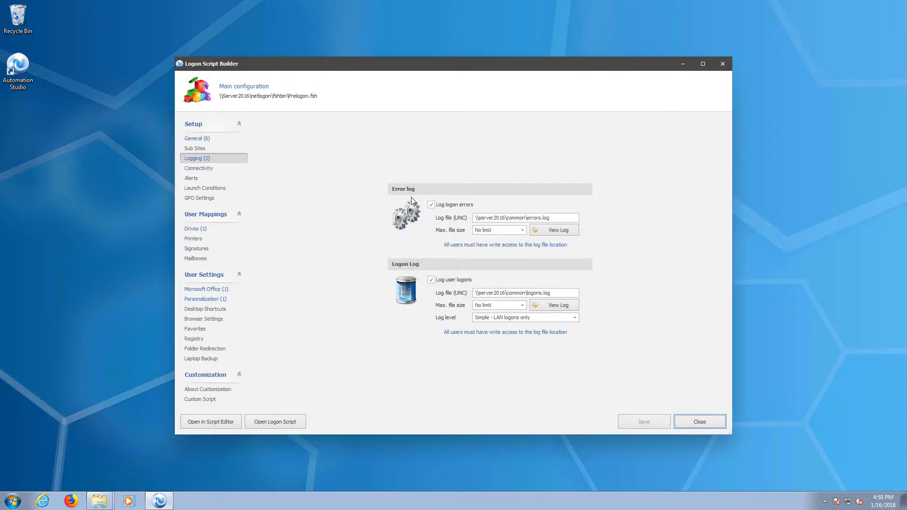
Step: Enable a desktop icon for manually rerunning the logon script on all computers, and save the configuration
click(201, 170)
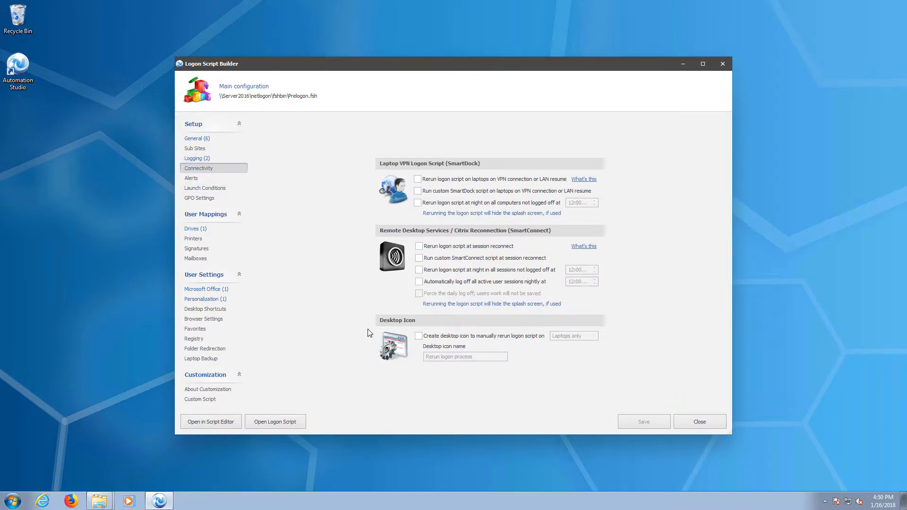
click(418, 336)
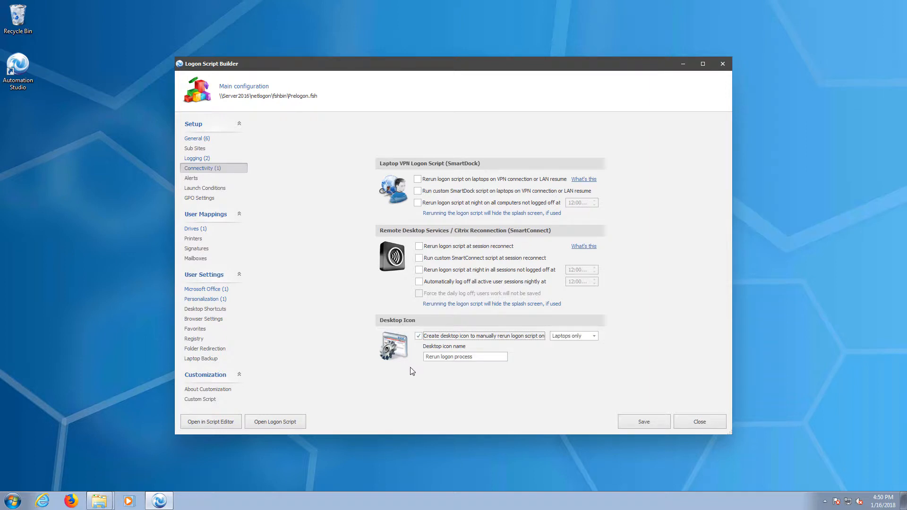
click(586, 340)
click(581, 358)
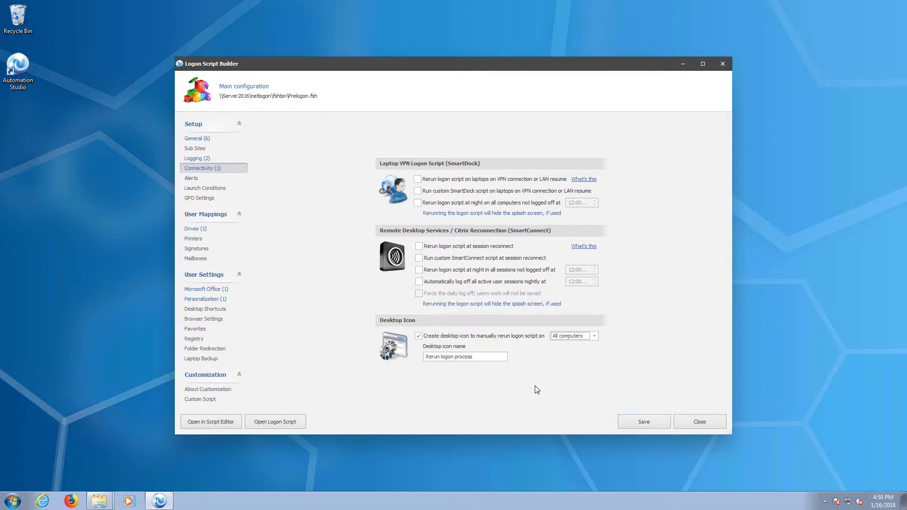
click(643, 421)
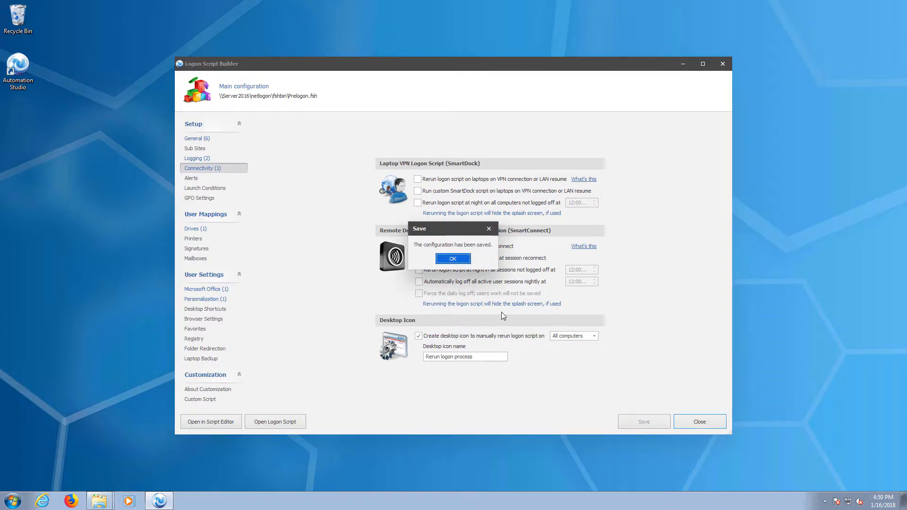
click(453, 259)
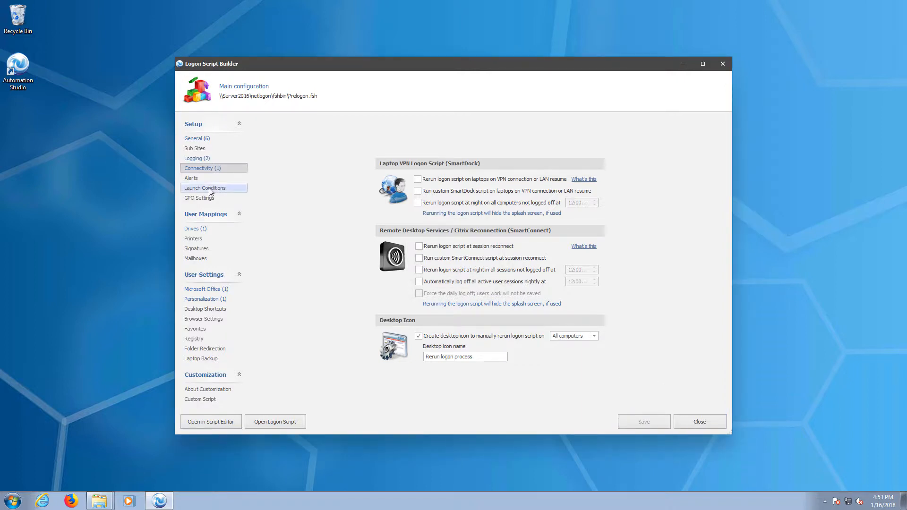
Step: Exclude servers from the launch conditions of the logon script and save the configuration
click(209, 188)
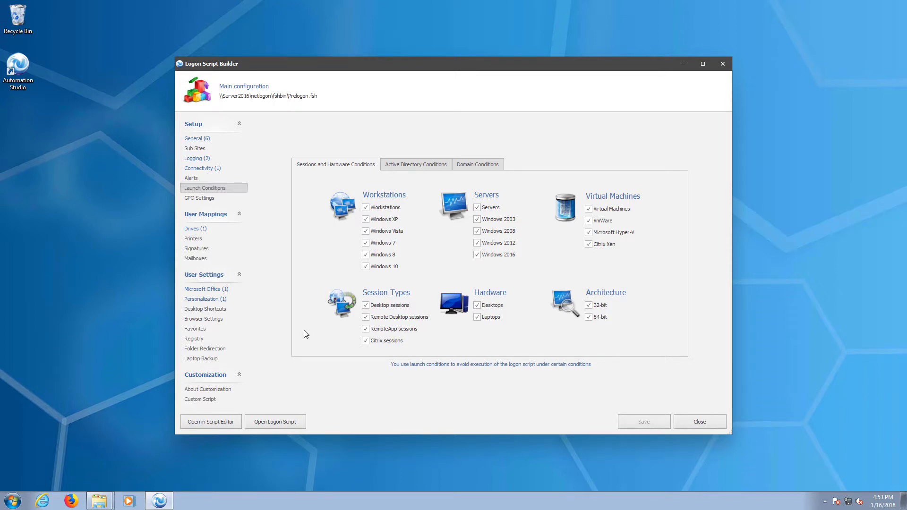
click(477, 208)
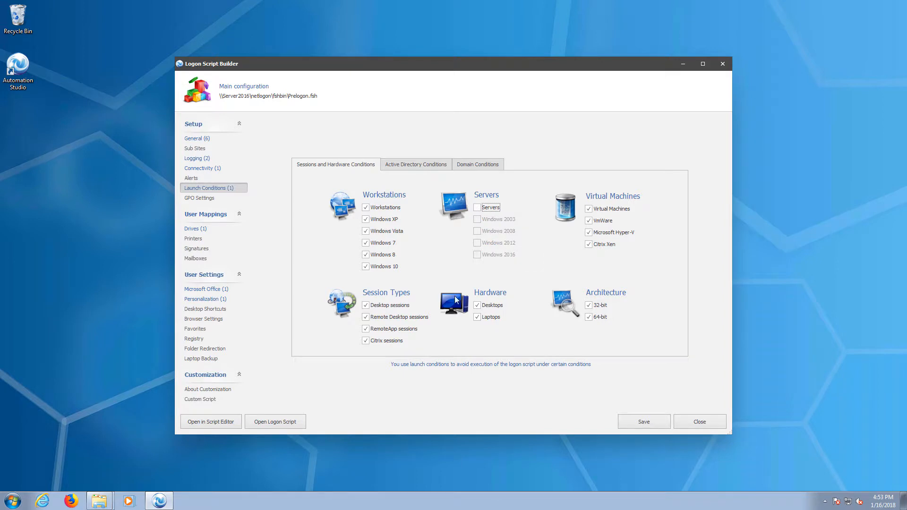
click(638, 423)
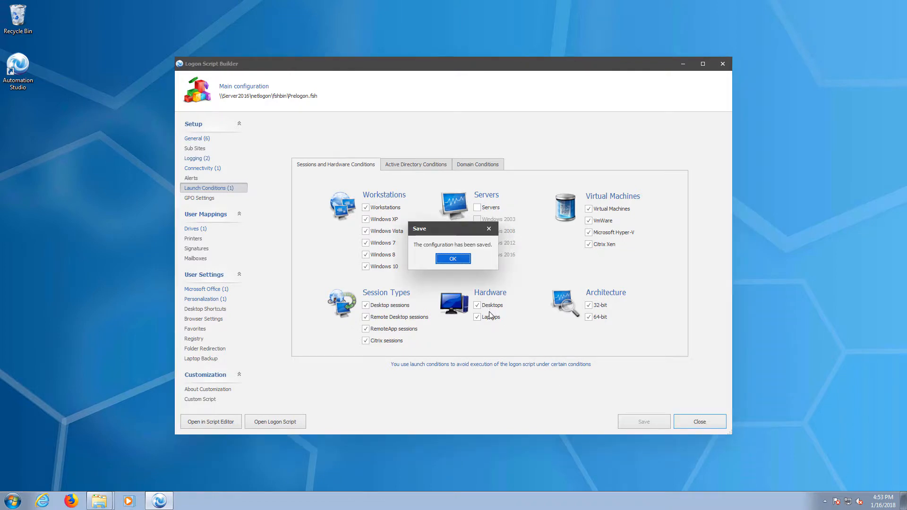
click(452, 258)
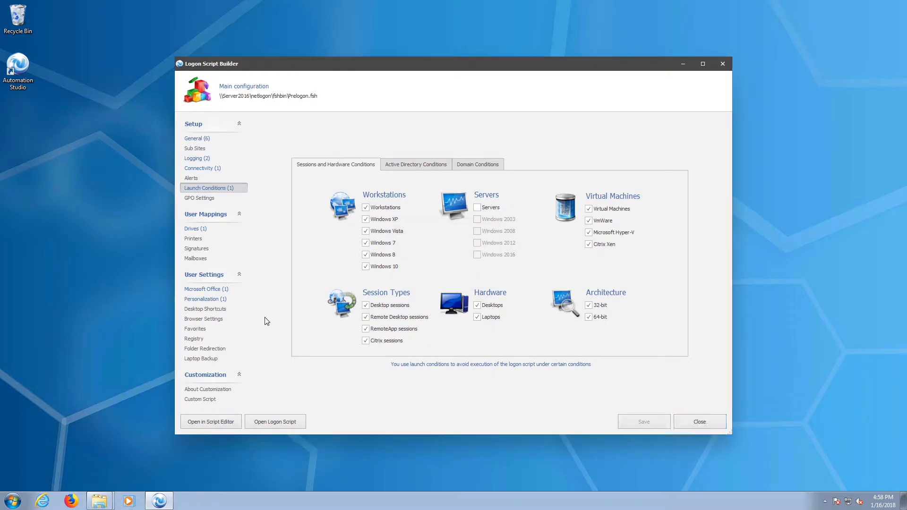
Step: Add a UNC share connecting drive P: to \\SERVER2016\Common with the display name Common
click(199, 231)
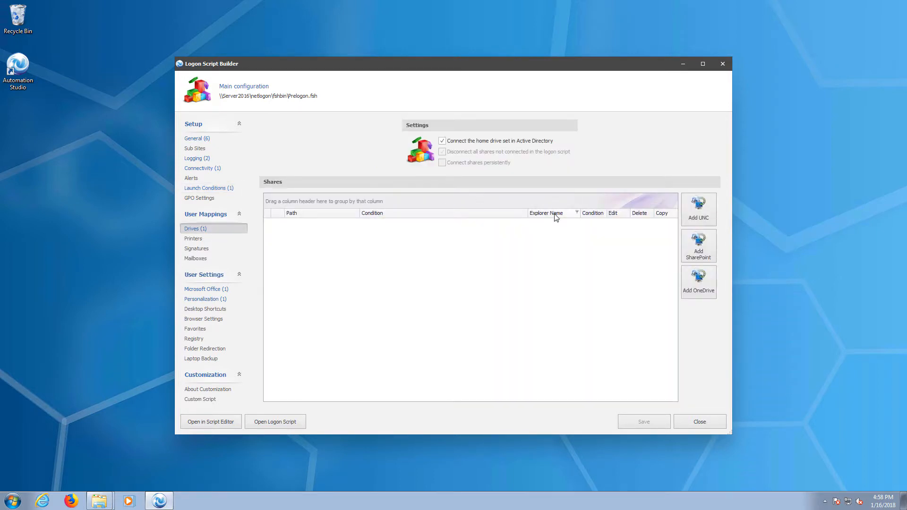
click(702, 208)
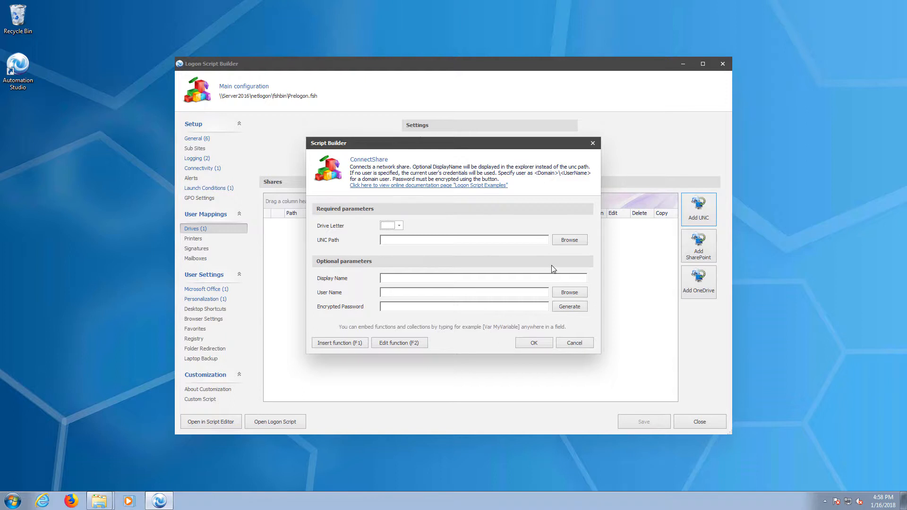
key(p)
click(568, 240)
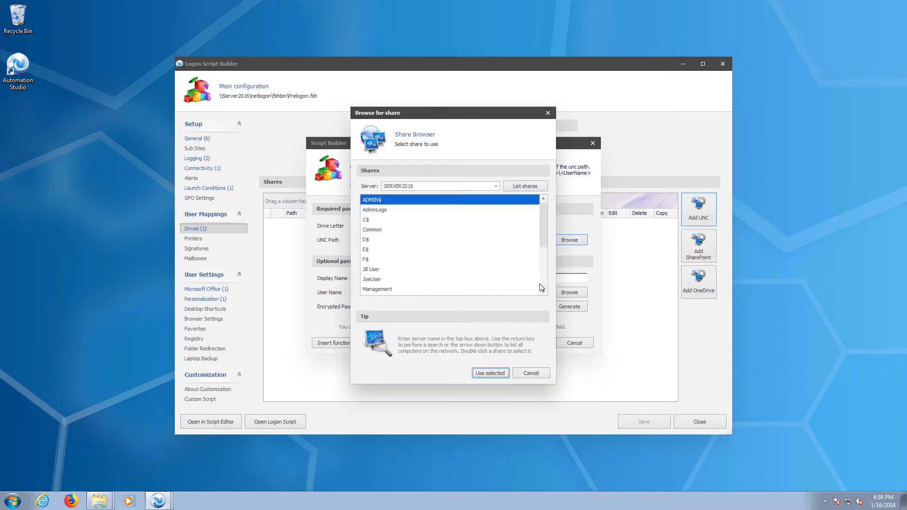
double_click(387, 232)
click(399, 278)
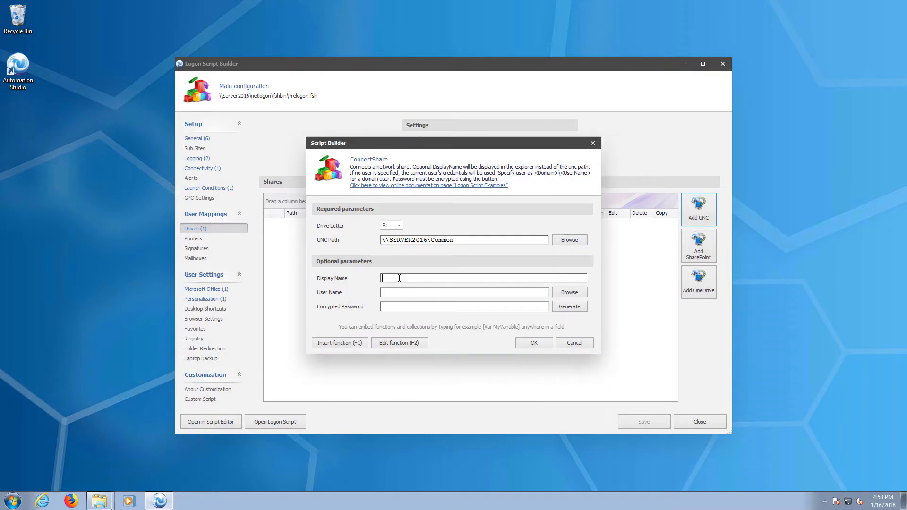
text(Com)
key(BackSpace)
key(BackSpace)
text(ommon)
click(534, 342)
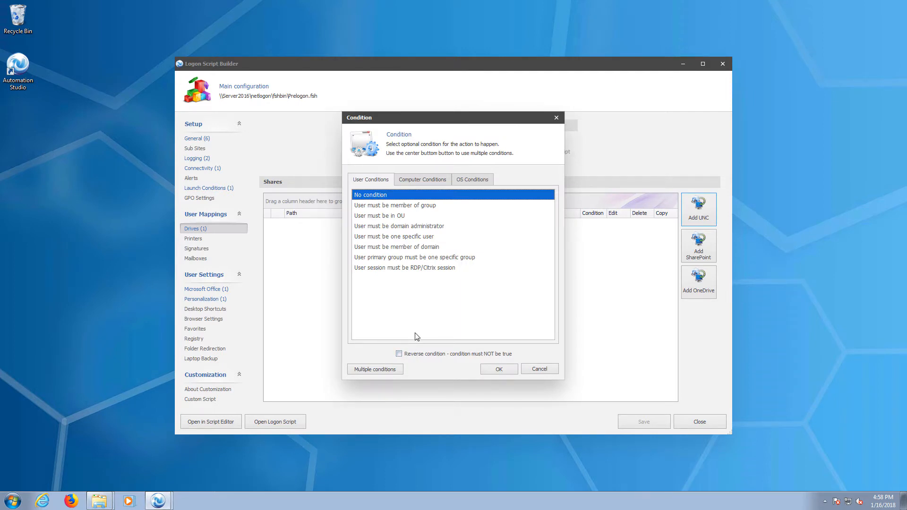
Step: Accept no condition for the Common share and save the configuration
click(499, 369)
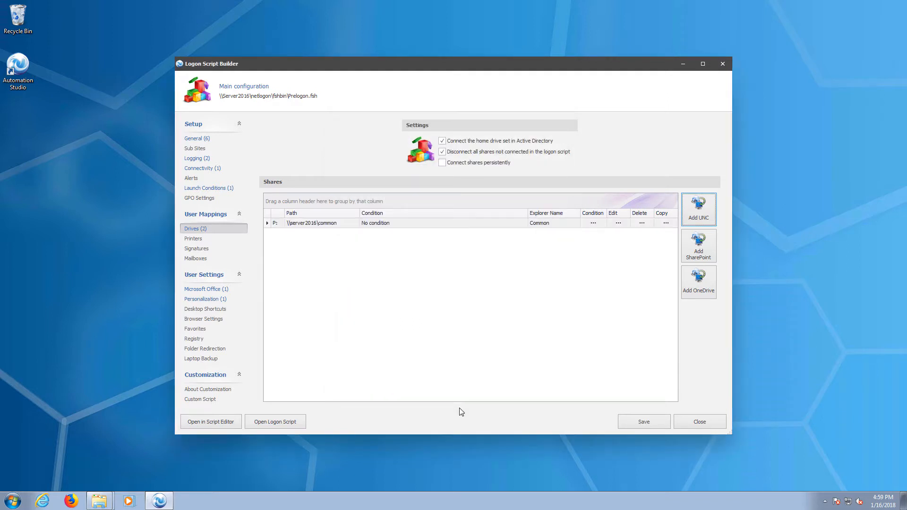
click(654, 423)
click(453, 259)
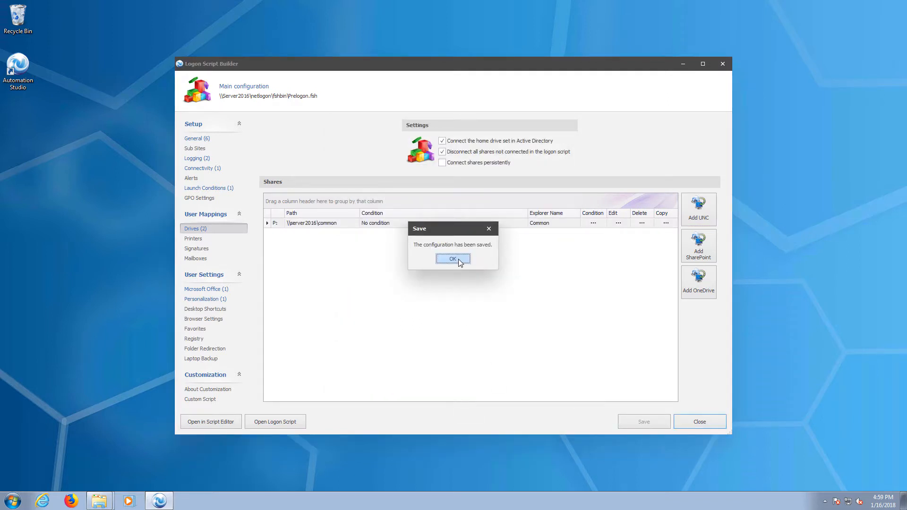
Step: Add a UNC share connecting drive S: to \\SERVER2016\Sales with the display name Sales
click(708, 211)
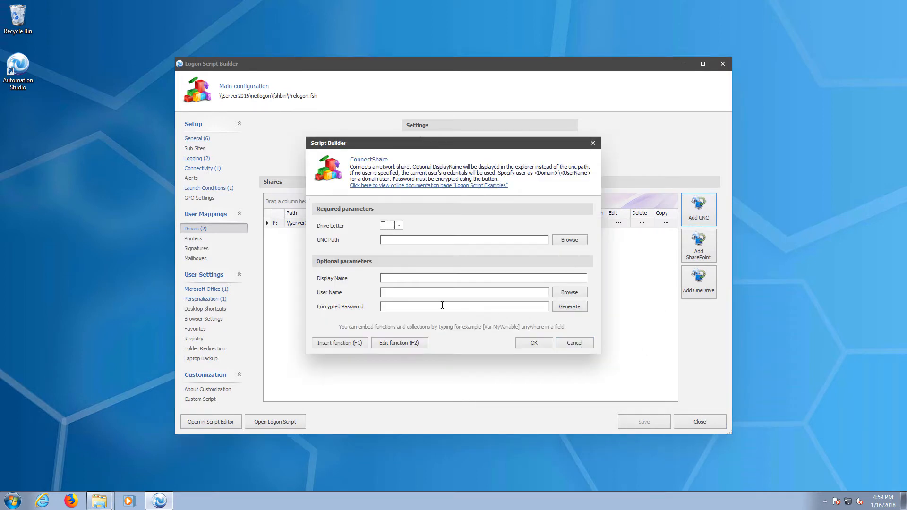
text(s)
key(Tab)
click(579, 240)
scroll(510, 284, down, 3)
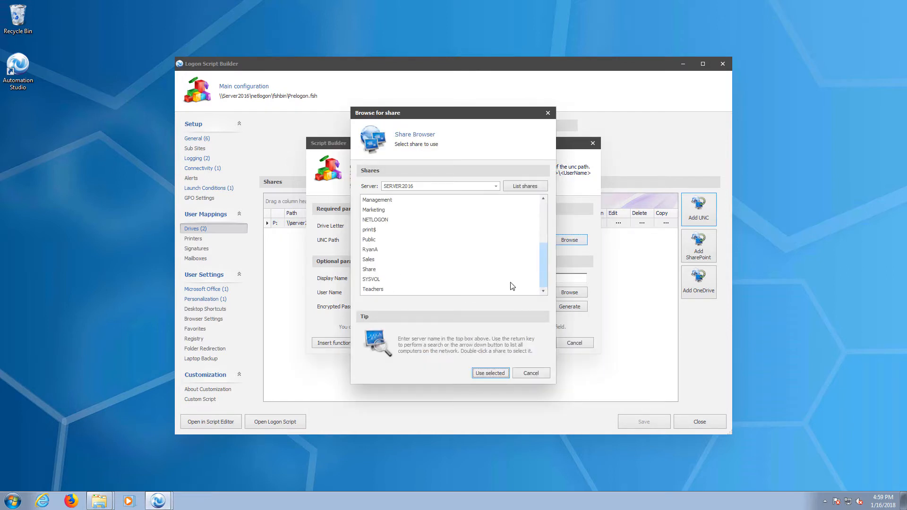
click(376, 260)
click(485, 372)
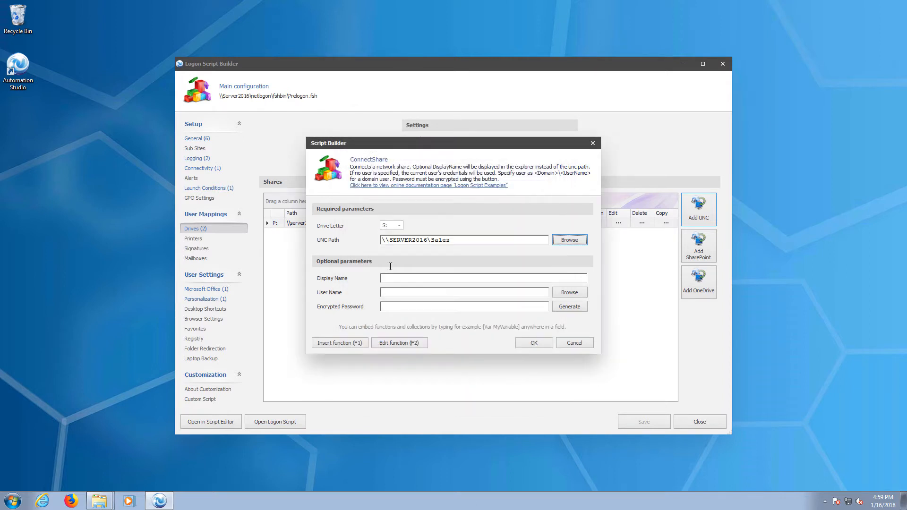
click(401, 278)
text(Sales)
click(533, 344)
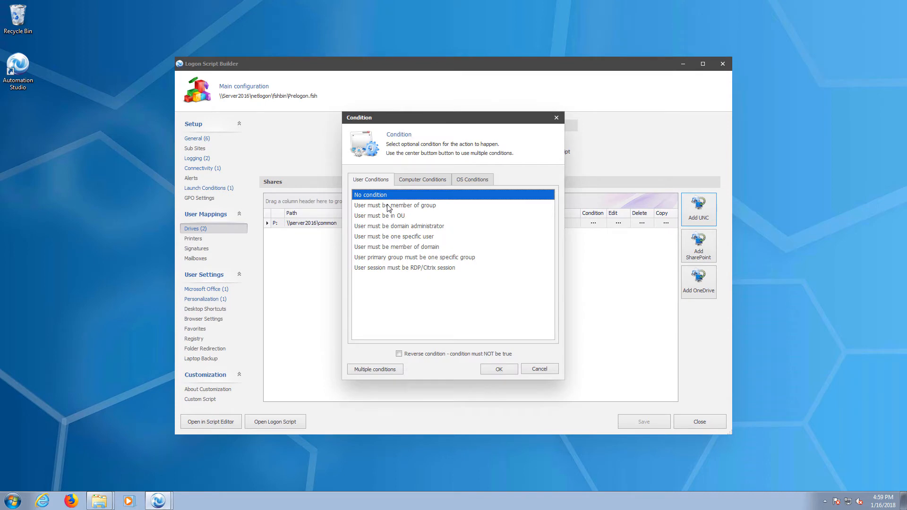
Step: Restrict the Sales share to users who are members of the domain group Sales, and save the configuration
click(388, 206)
click(494, 371)
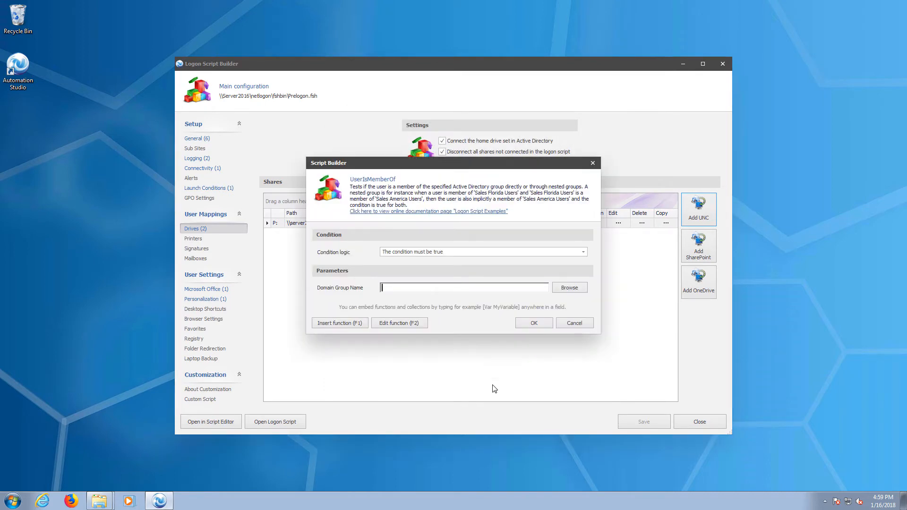
click(568, 287)
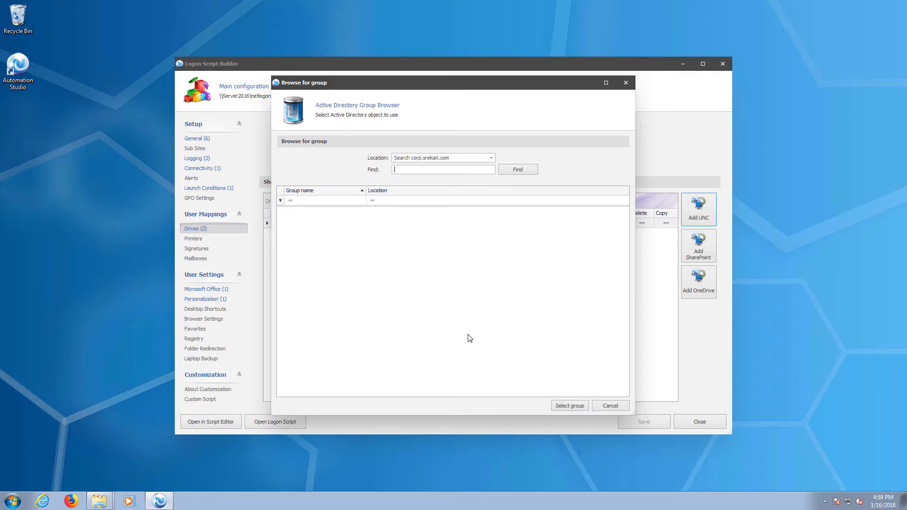
click(490, 159)
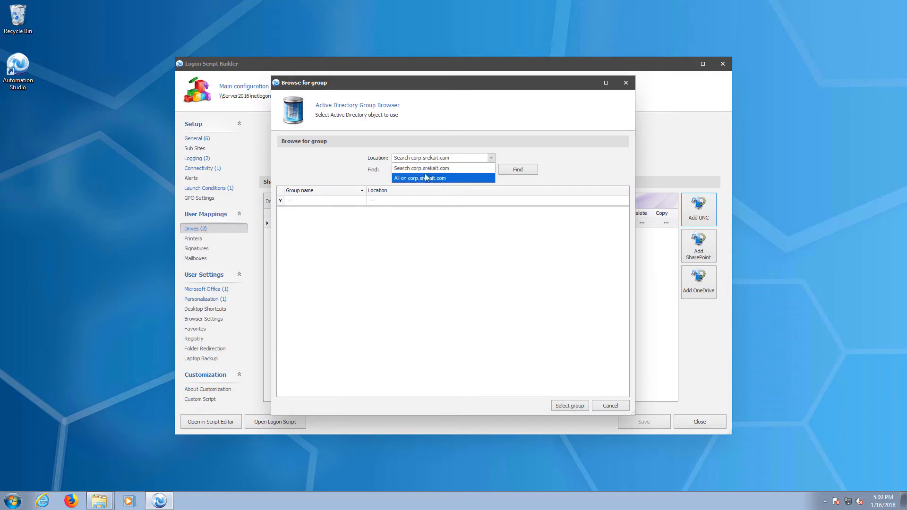
click(420, 179)
click(425, 337)
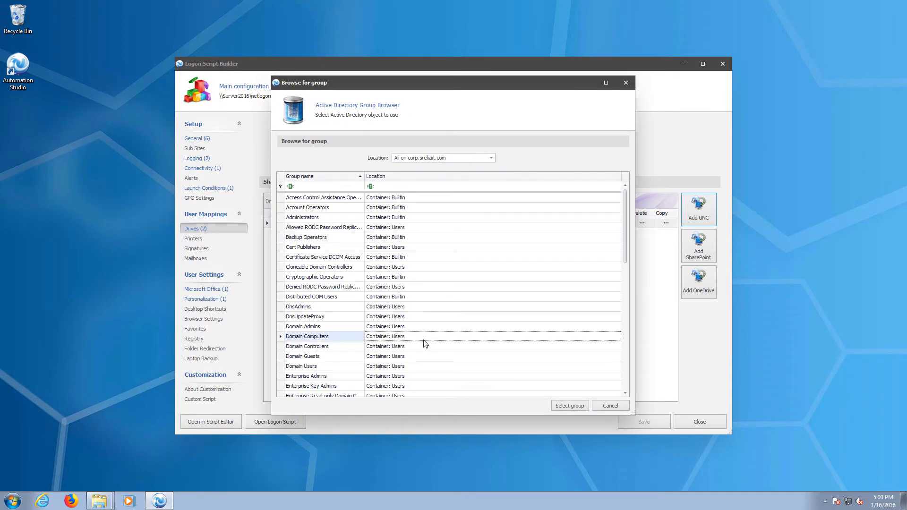
scroll(422, 345, down, 3)
scroll(422, 349, down, 7)
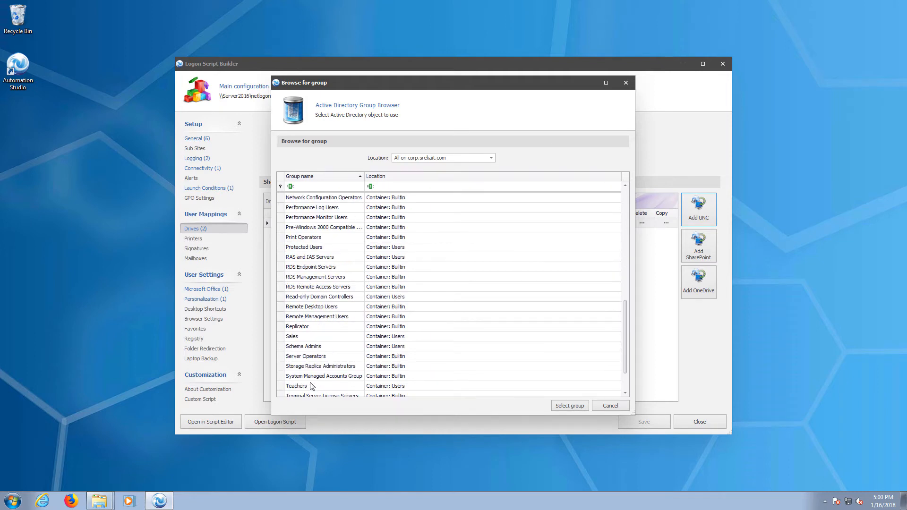
double_click(295, 336)
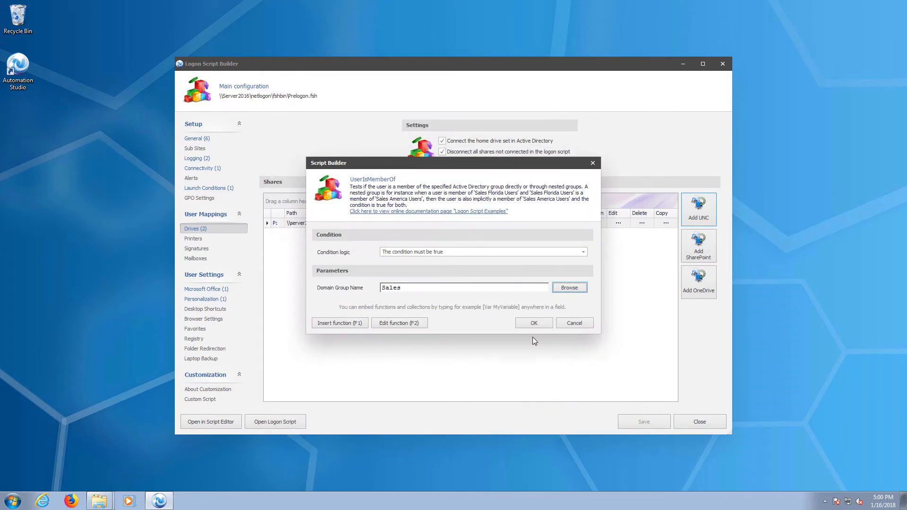
click(533, 324)
click(641, 422)
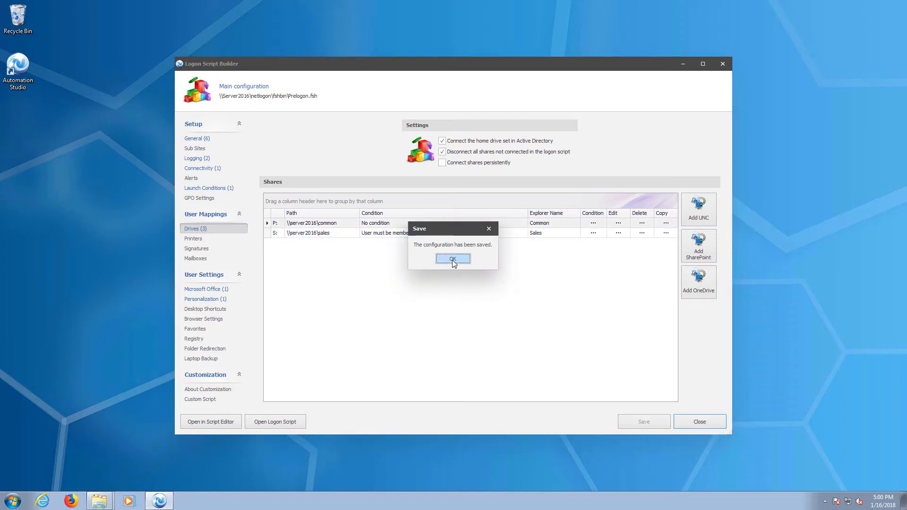
click(449, 258)
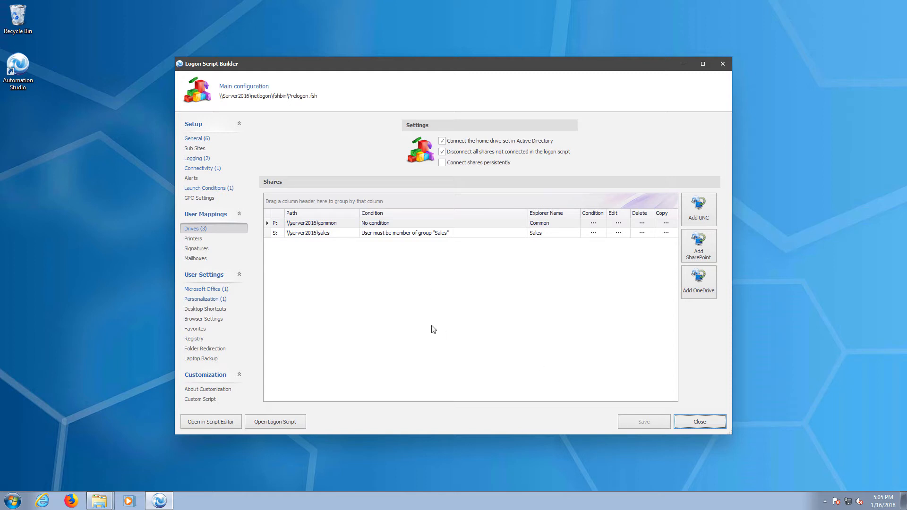
Step: Add a rule-based UNC printer connection to \\SERVER2016\Universal and make it the default printer
click(194, 239)
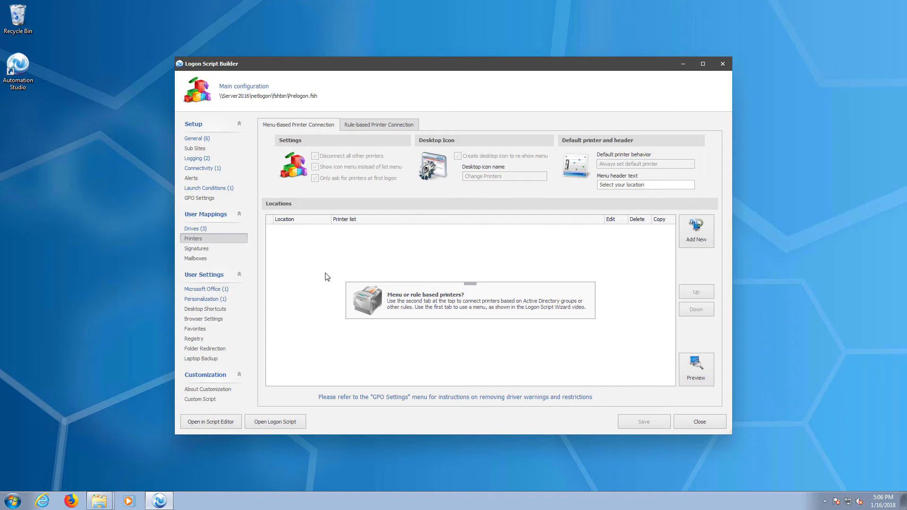
click(374, 125)
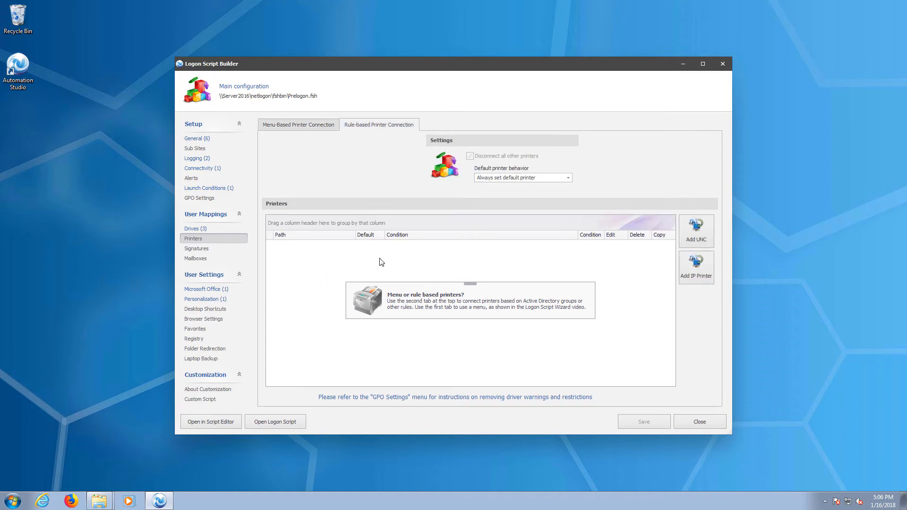
click(702, 240)
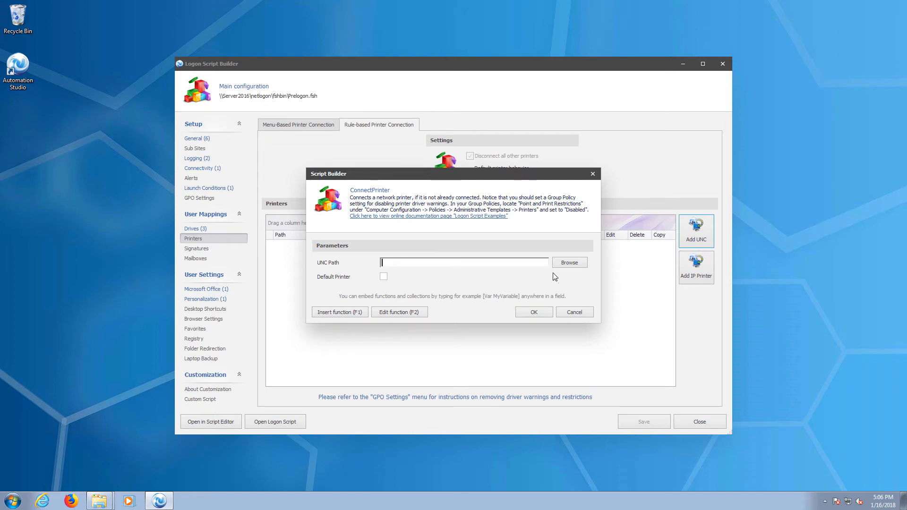
click(563, 263)
click(372, 239)
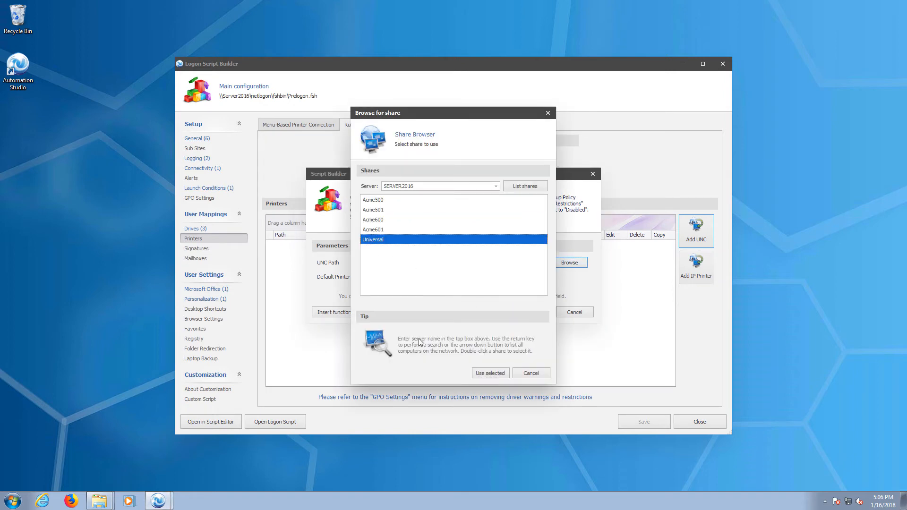
click(495, 373)
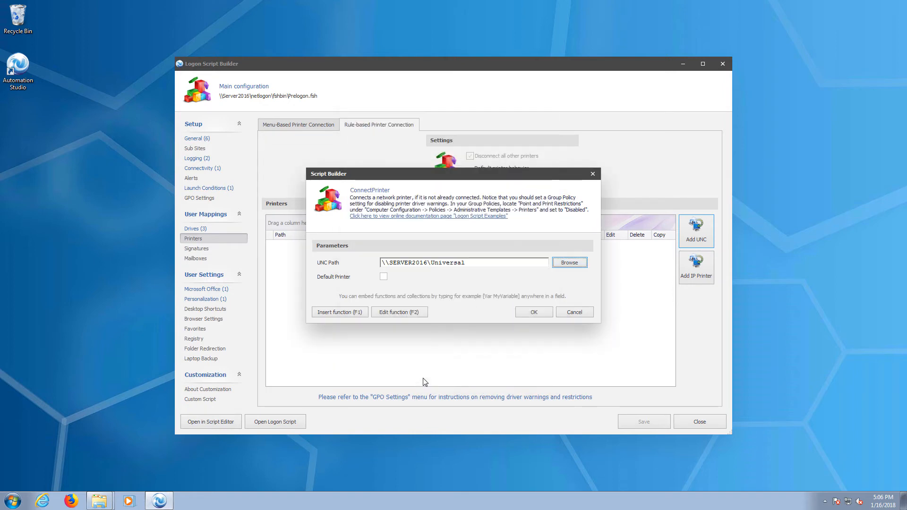
click(384, 277)
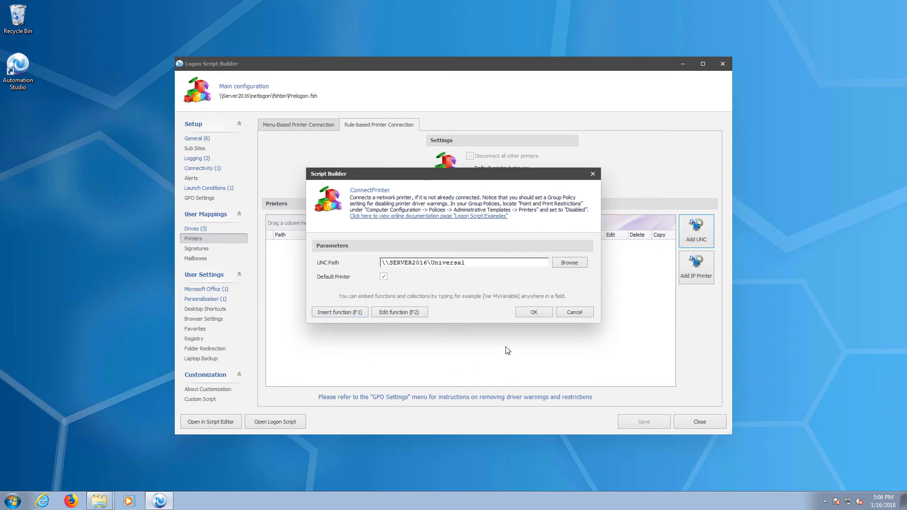
click(534, 312)
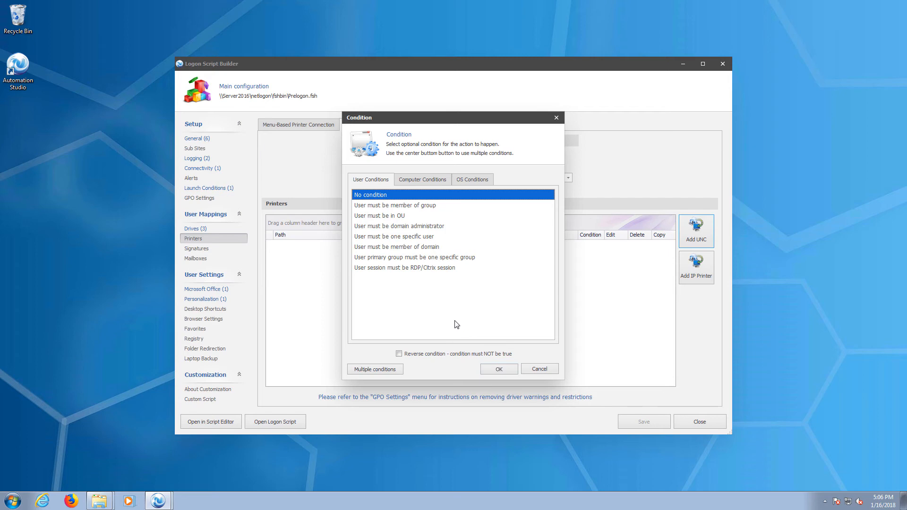
Step: Review the computer, OS and user conditions, accept no condition for the Universal printer, and save the configuration
click(416, 177)
click(465, 179)
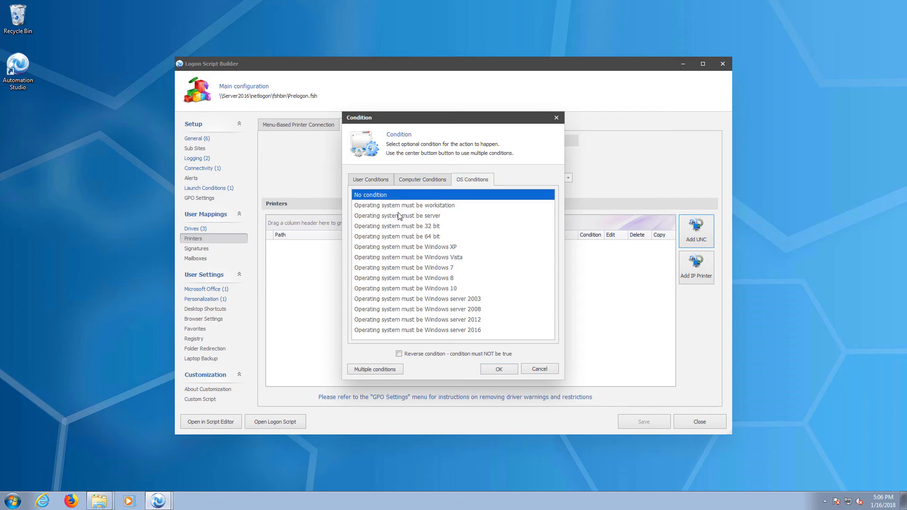
click(358, 183)
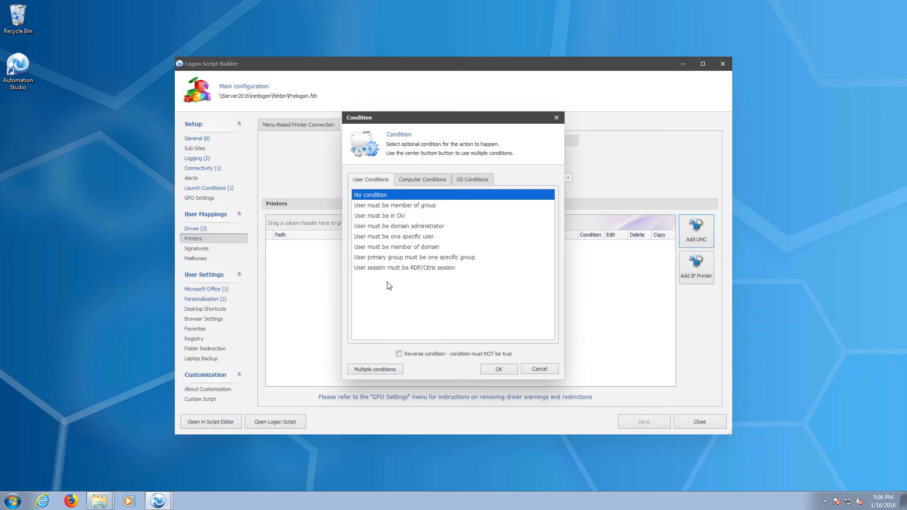
click(494, 371)
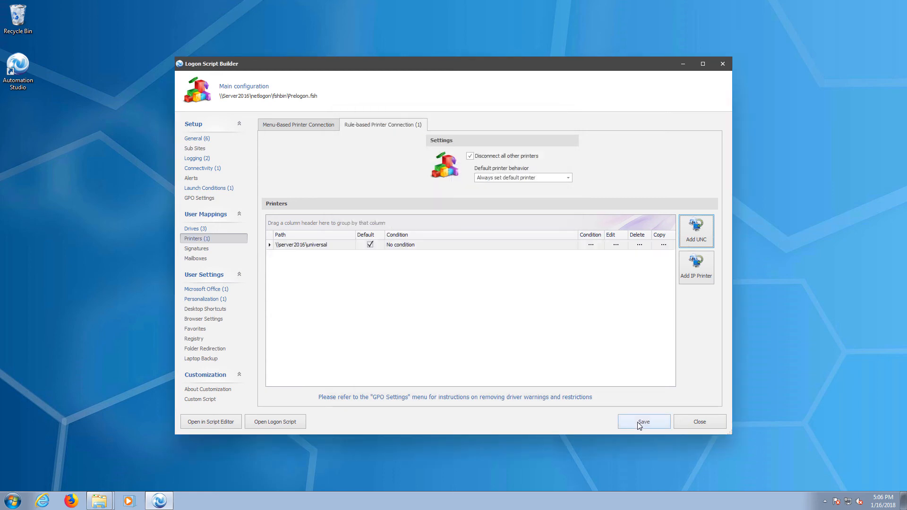
click(640, 425)
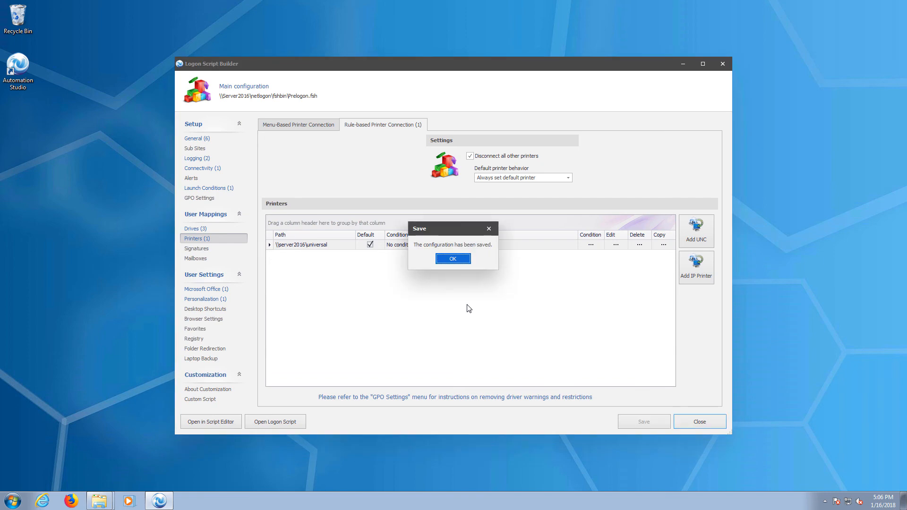
click(452, 259)
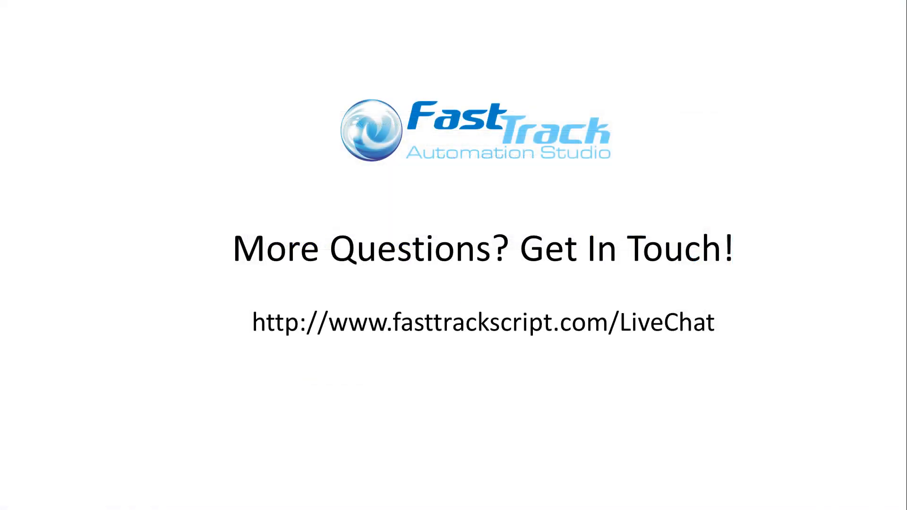